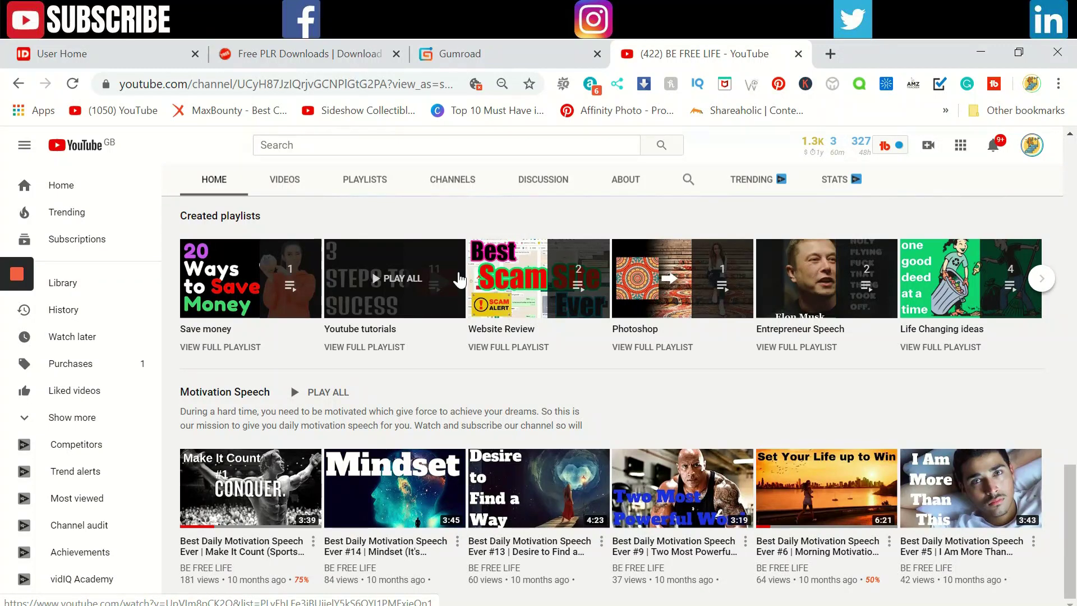
Examine the IDPLR dashboard's free membership offer and glance at the Free PLR Downloads home page as an alternative source
left_click(72, 55)
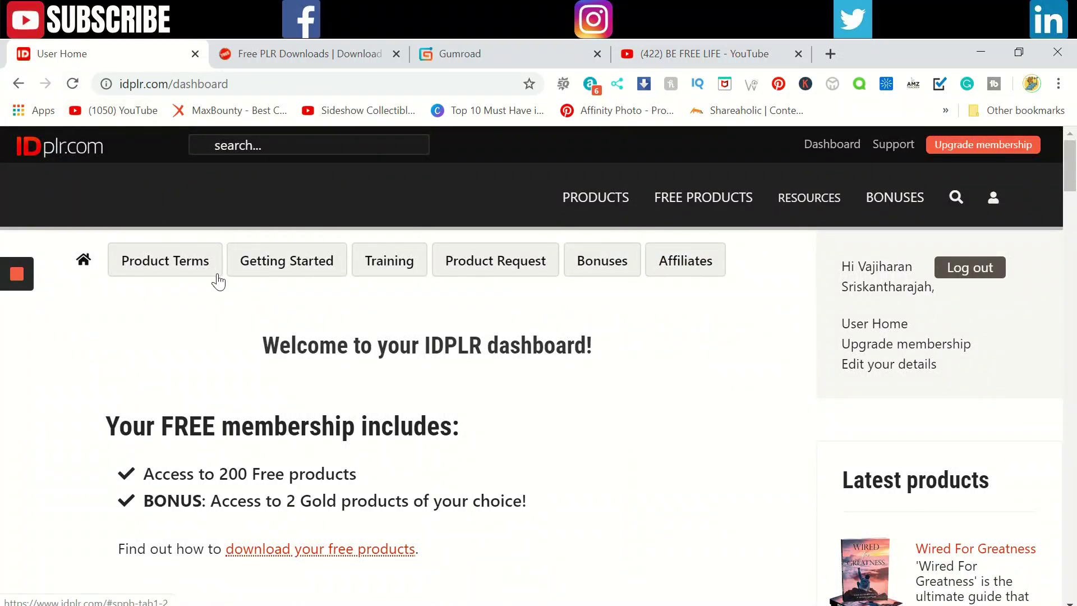
scroll(218, 278, "down", 5)
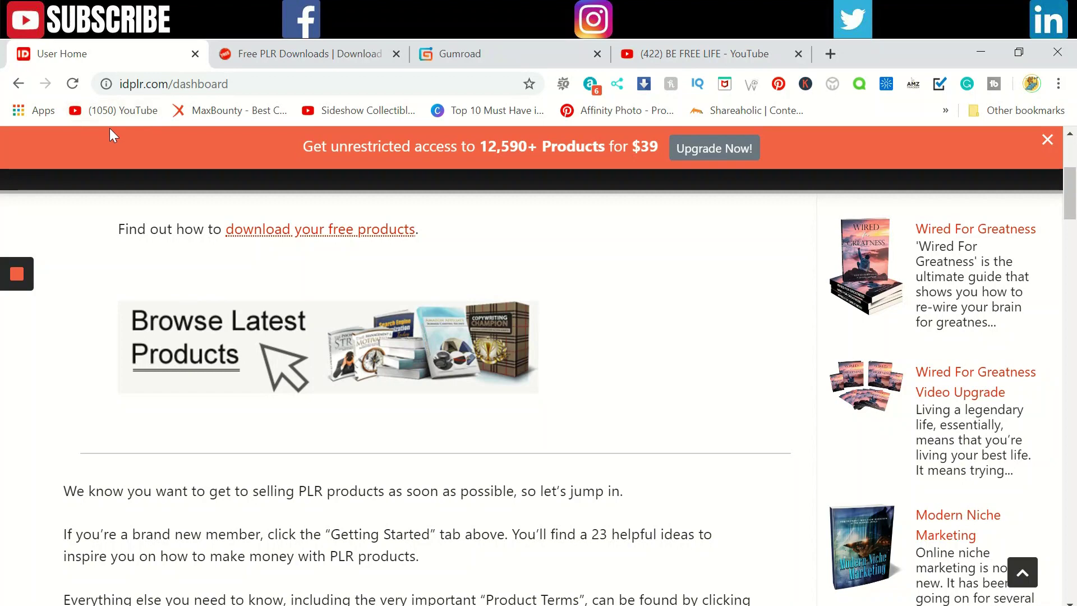
left_click(264, 45)
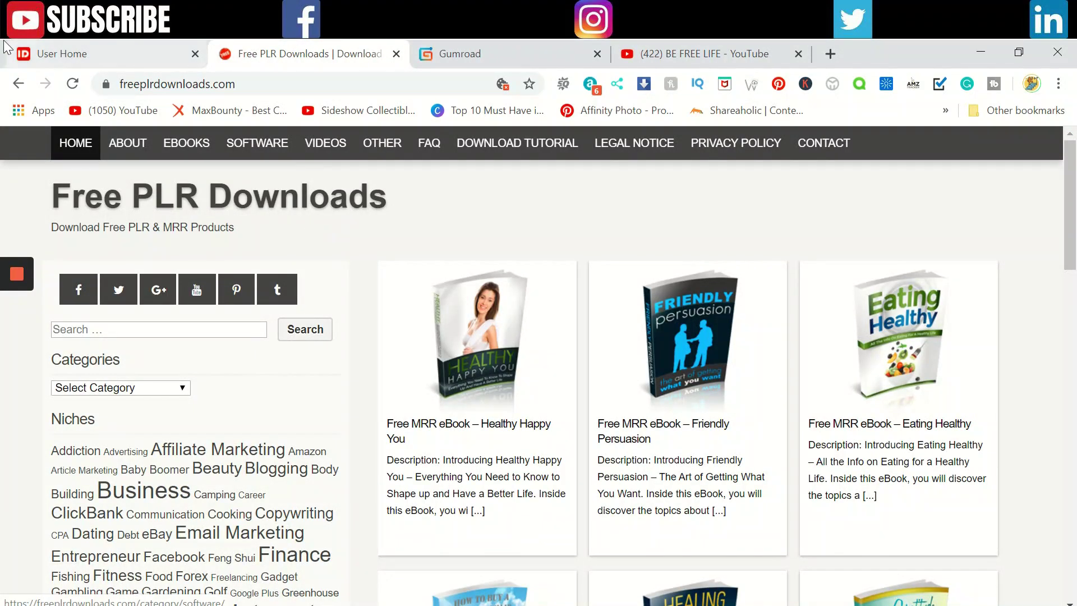
left_click(89, 61)
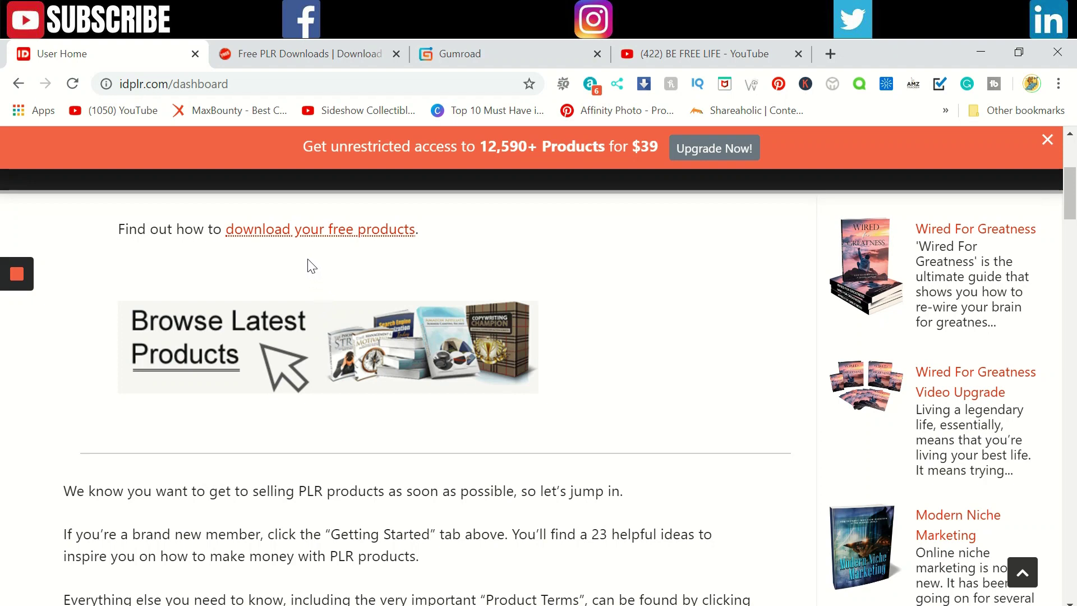
scroll(317, 281, "up", 5)
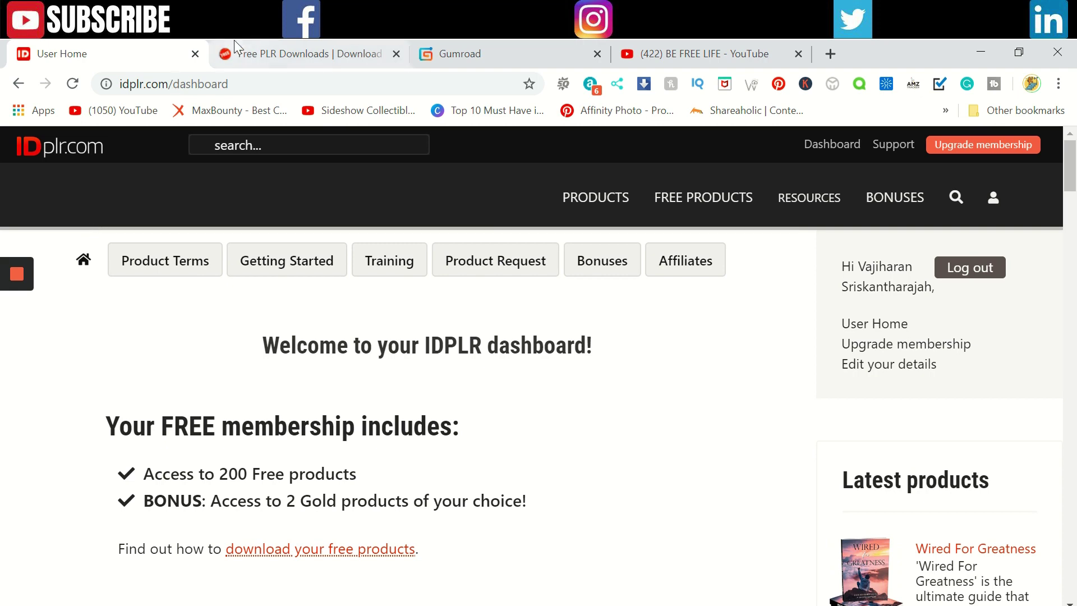
On the Free PLR Downloads site, look through the list of niches and open the Weight Loss category
left_click(255, 43)
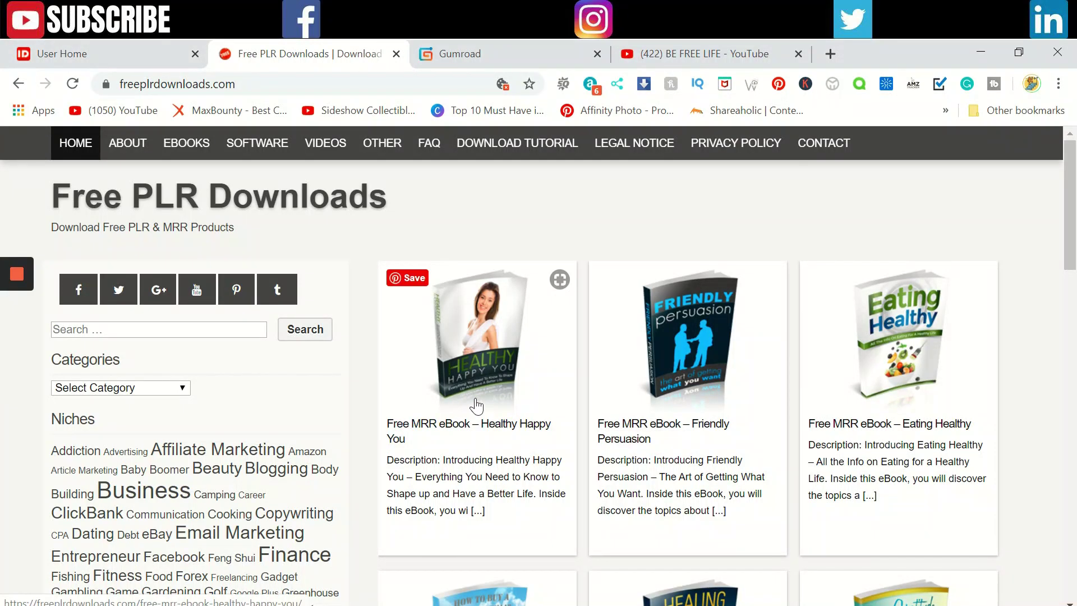
scroll(449, 404, "down", 5)
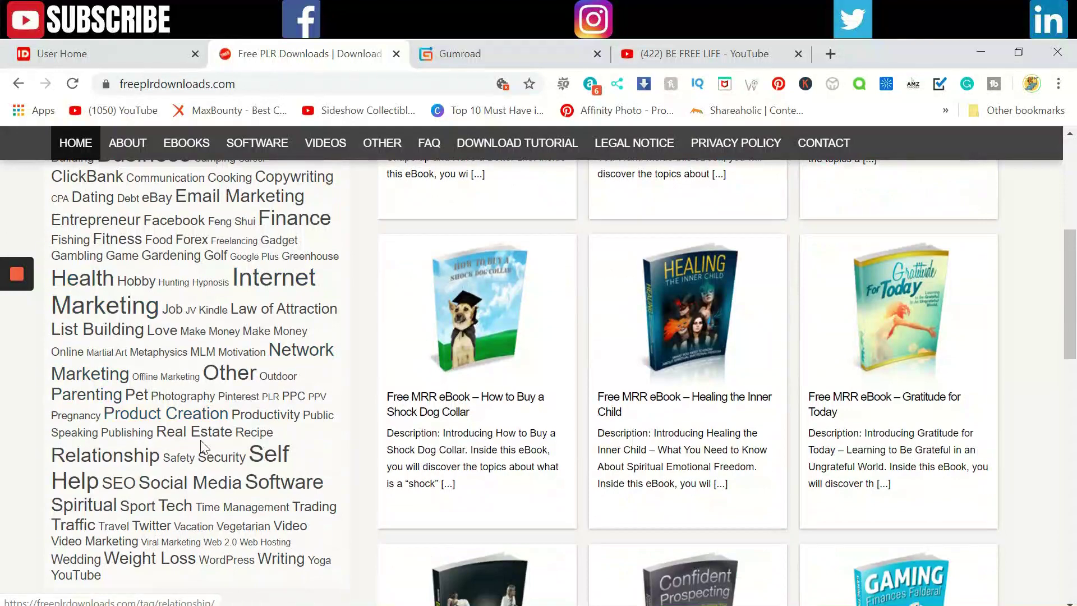
scroll(280, 474, "up", 3)
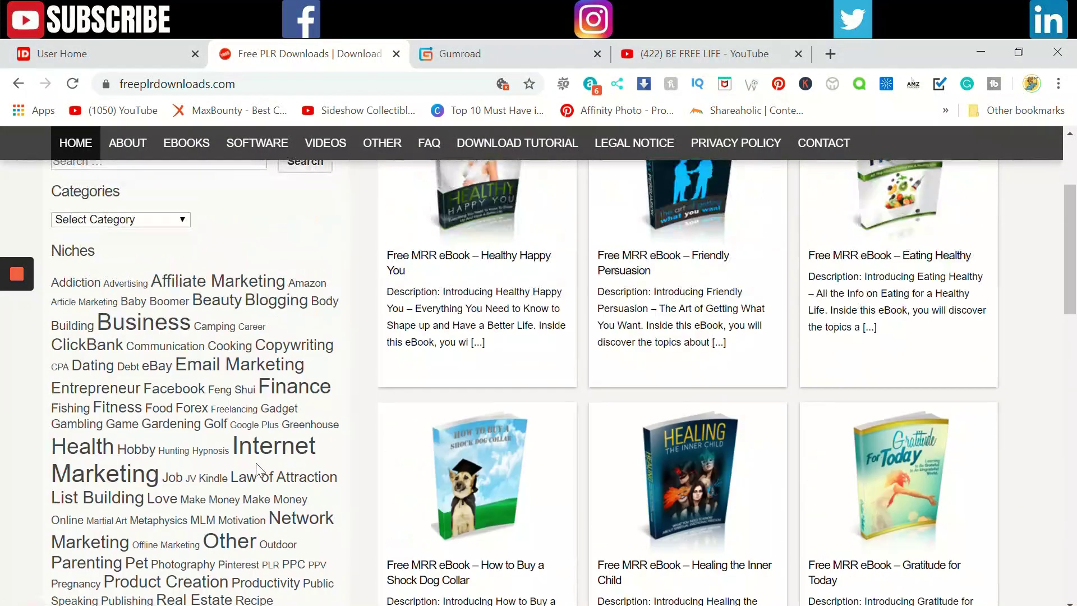
scroll(216, 371, "down", 1)
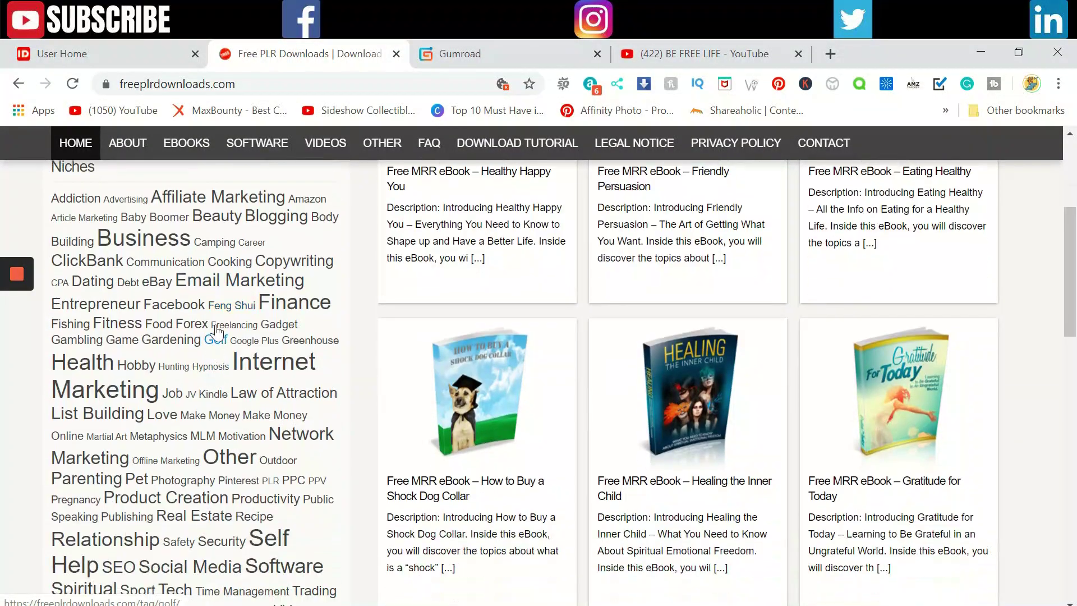
scroll(168, 325, "down", 1)
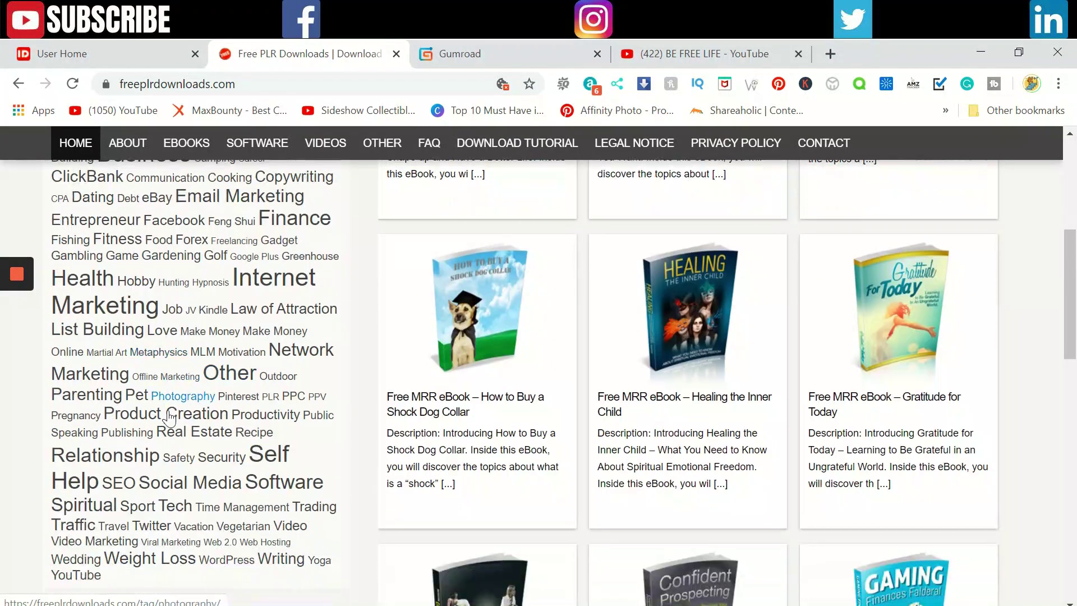
scroll(149, 404, "down", 2)
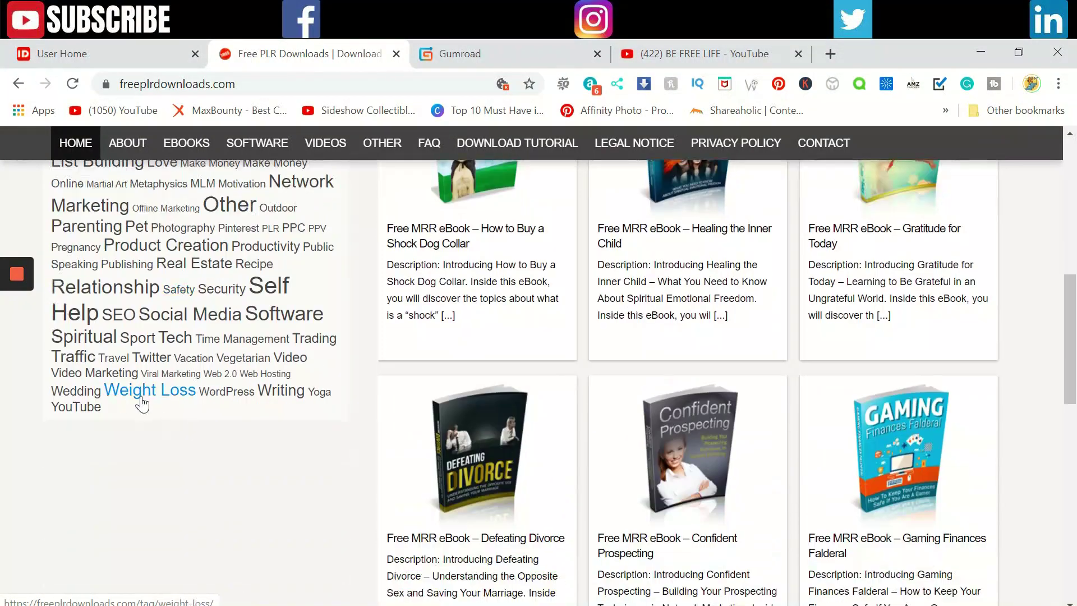
left_click(142, 398)
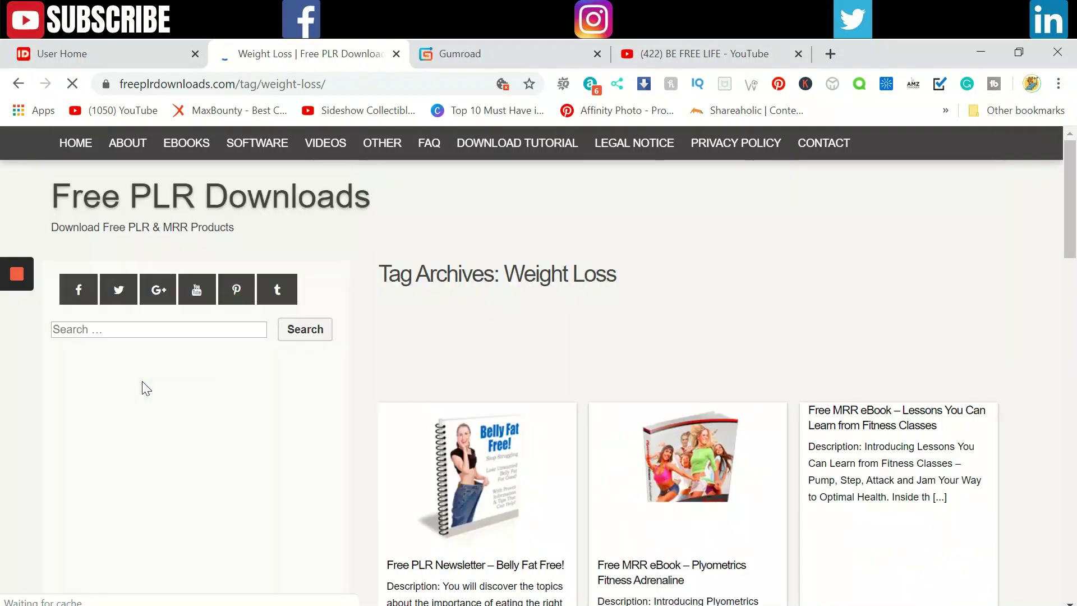
Browse the Weight Loss products, dismissing the mail notification, and open the page of the PLR eBook "100 Weight Loss Tips"
scroll(146, 389, "down", 3)
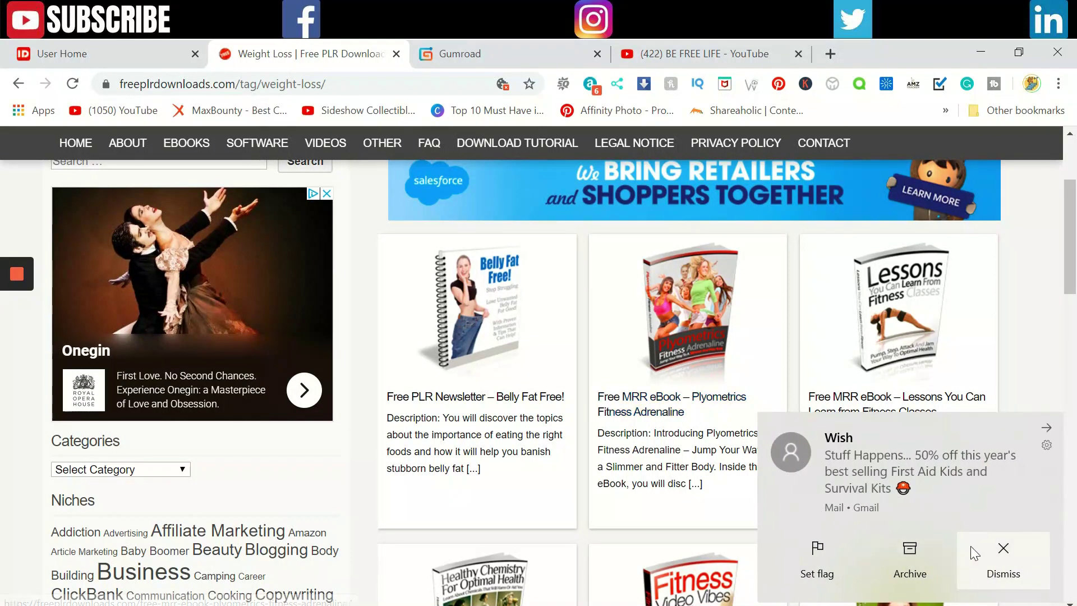
left_click(972, 550)
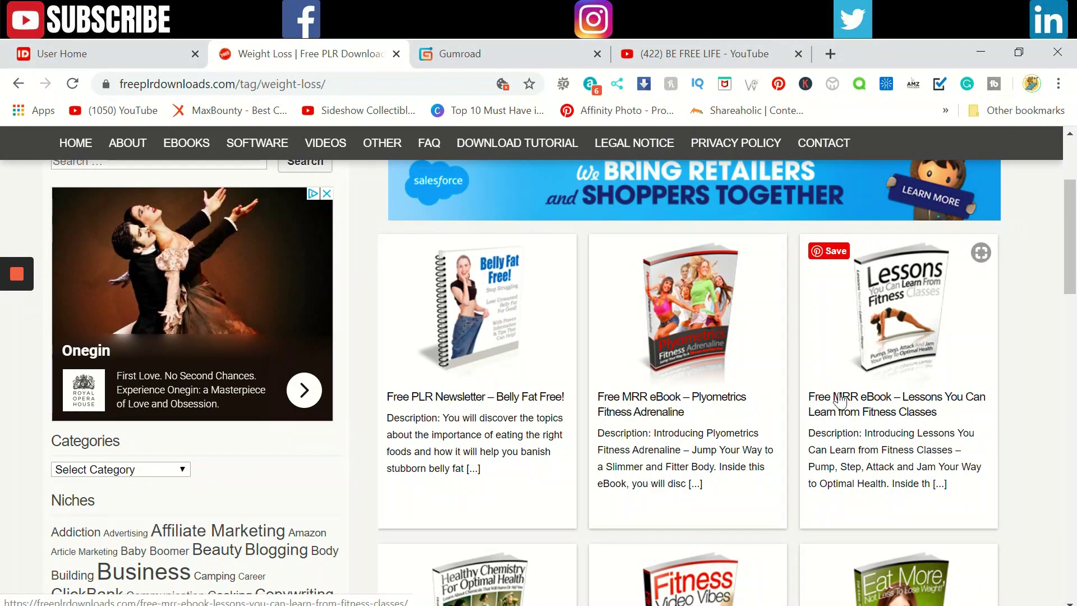
scroll(802, 415, "down", 3)
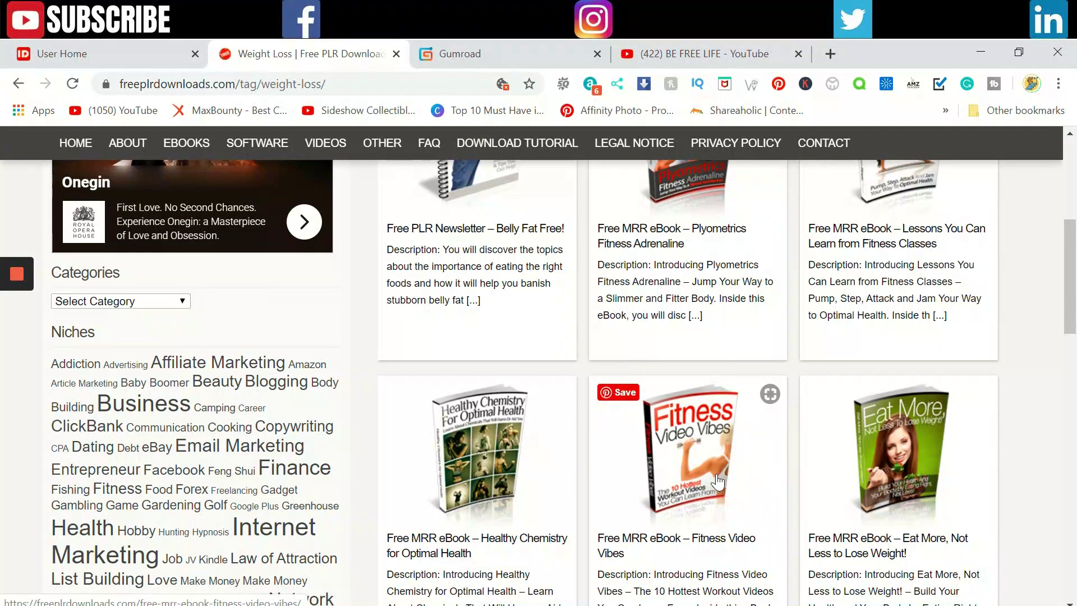
scroll(676, 561, "down", 5)
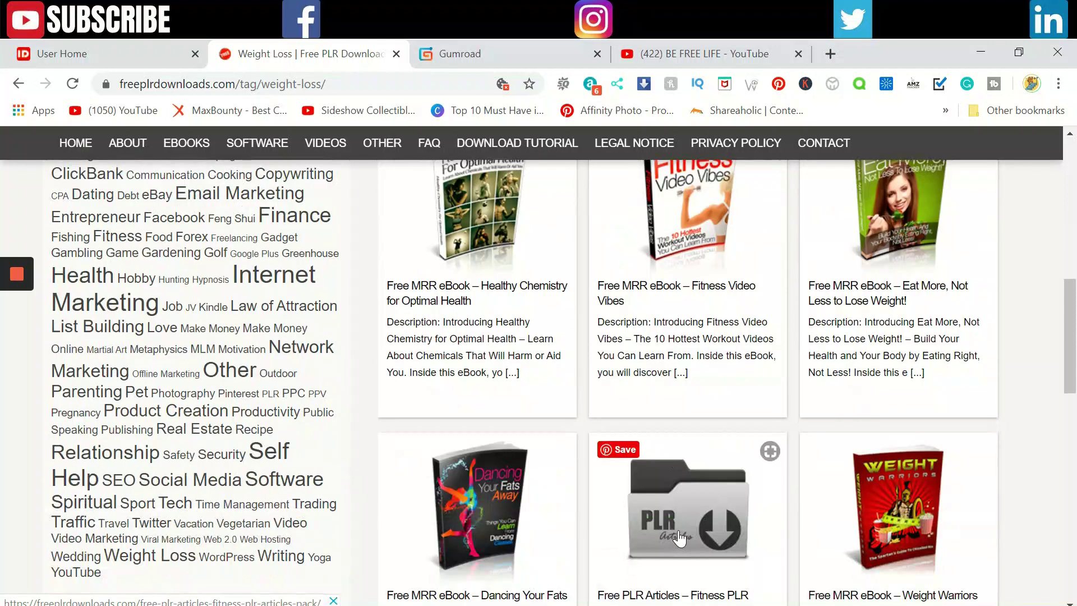
scroll(682, 533, "down", 5)
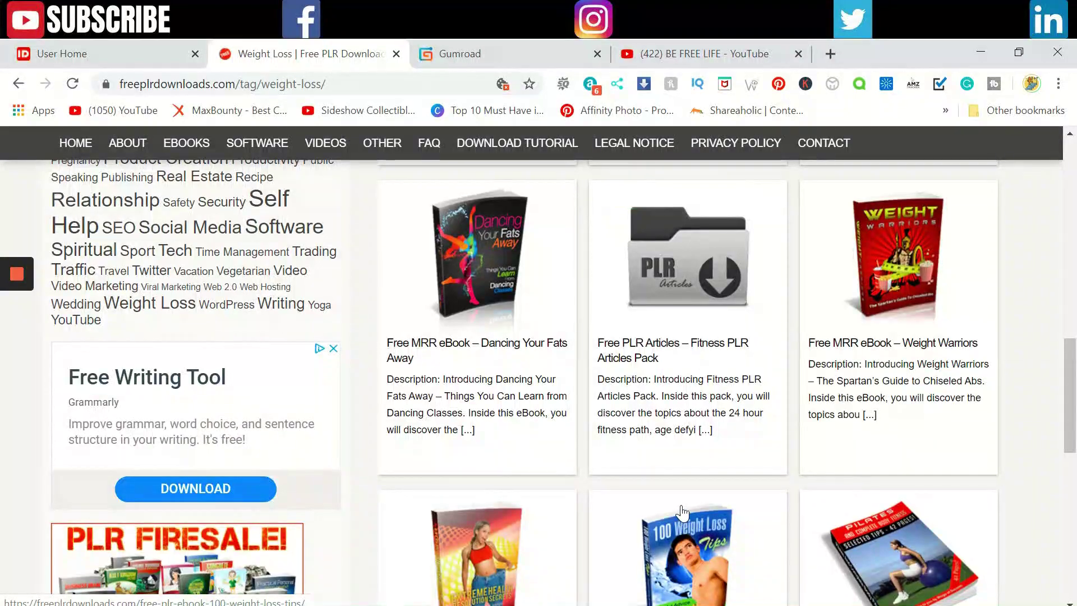
scroll(692, 494, "down", 3)
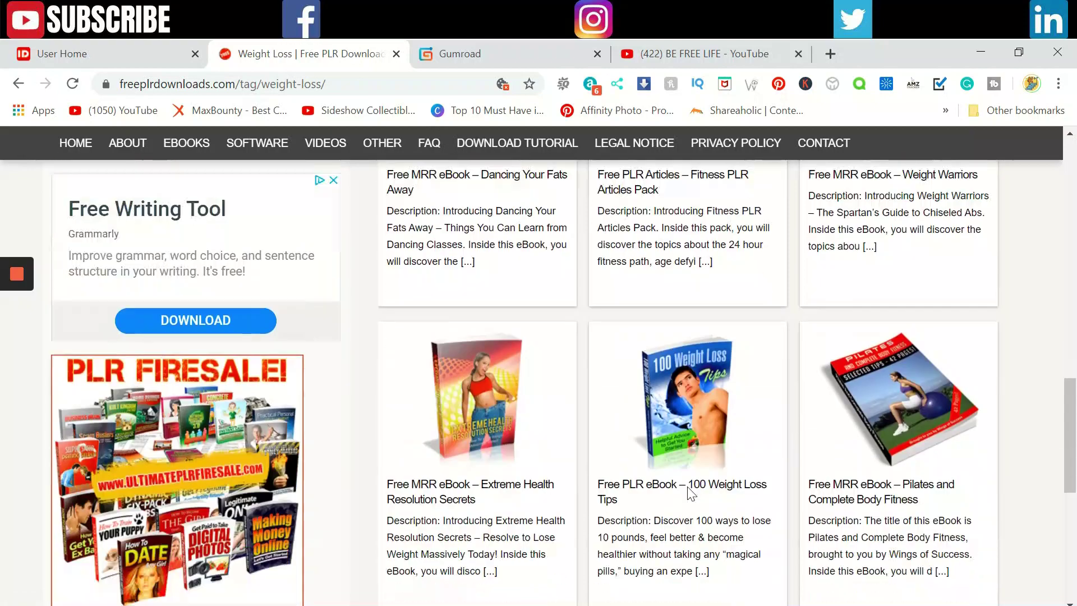
scroll(687, 494, "down", 1)
scroll(686, 494, "down", 3)
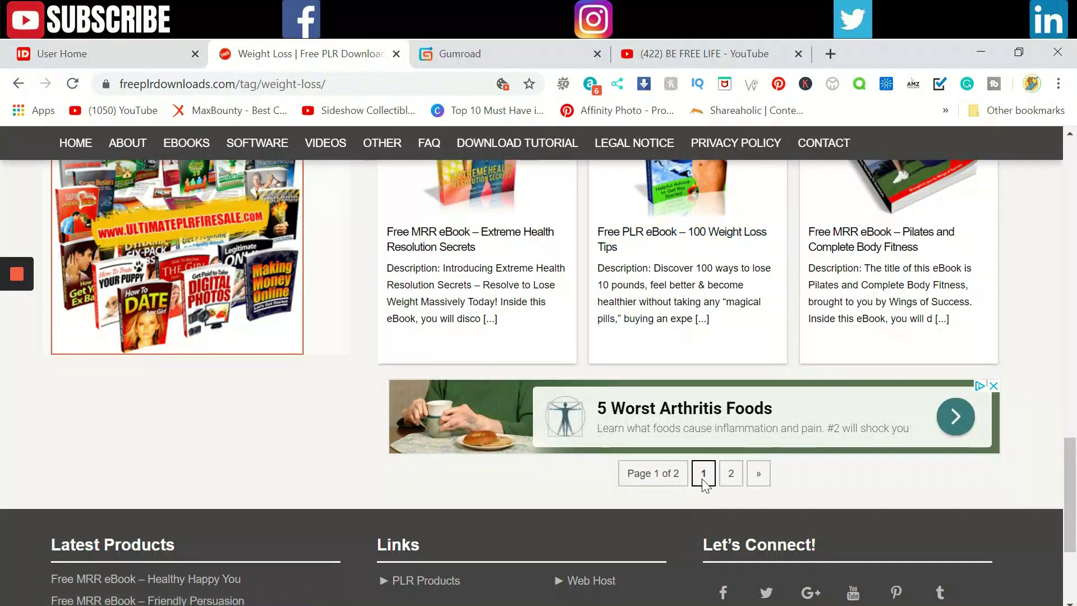
scroll(689, 366, "up", 3)
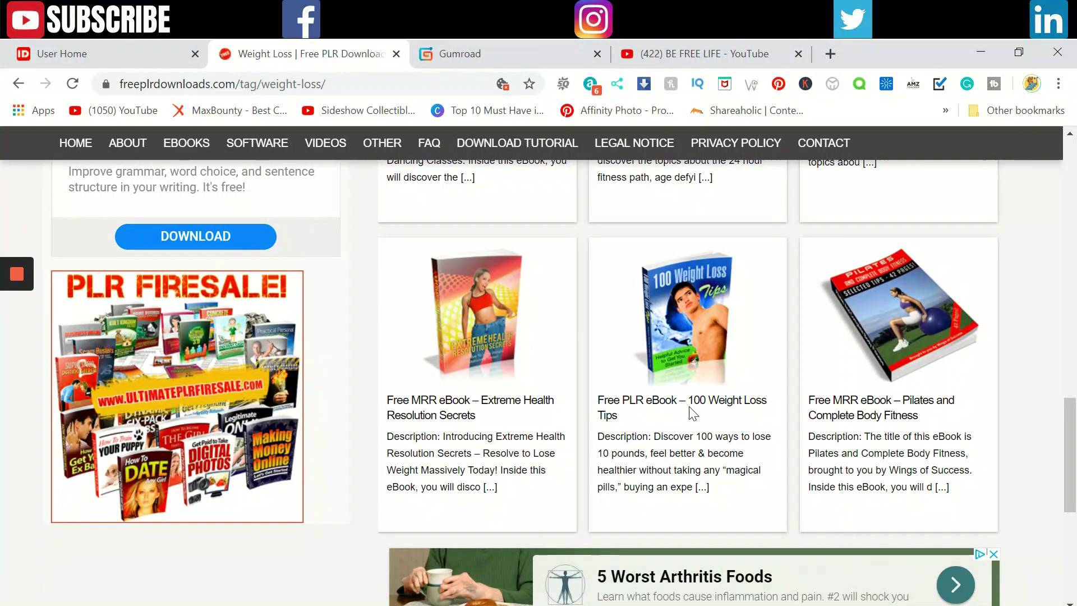
left_click(708, 404)
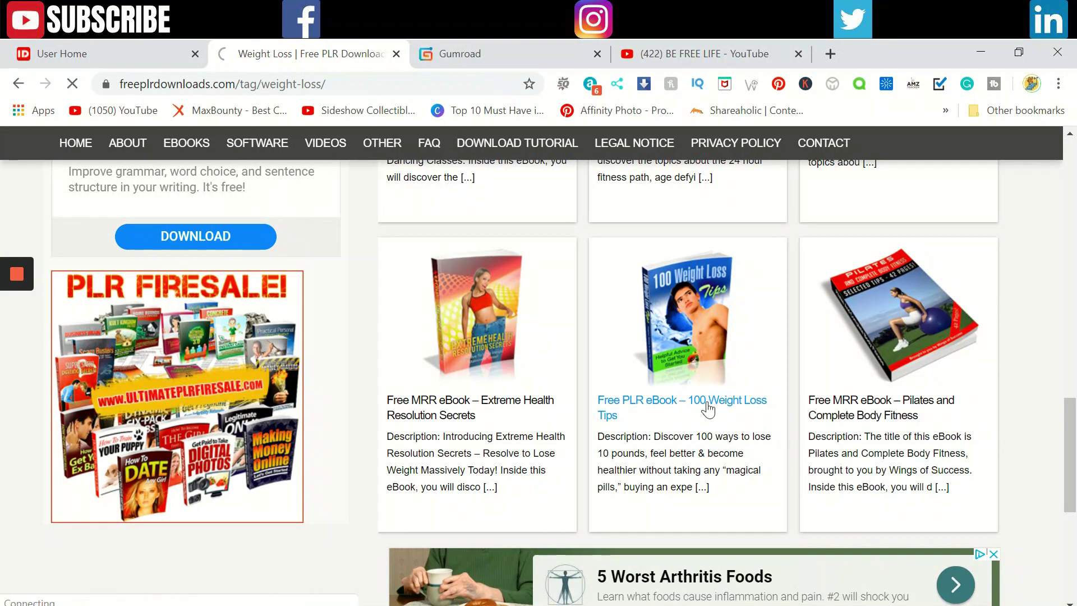
Review the eBook's description, license and included files, and download the 100 Weight Loss Tips package
scroll(704, 406, "down", 3)
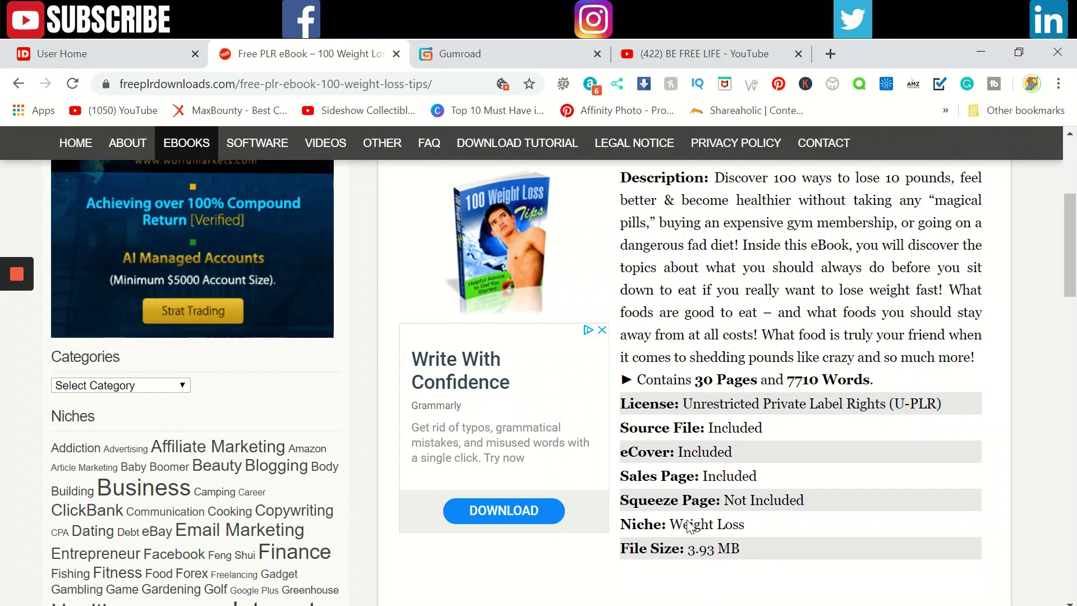
scroll(705, 536, "down", 3)
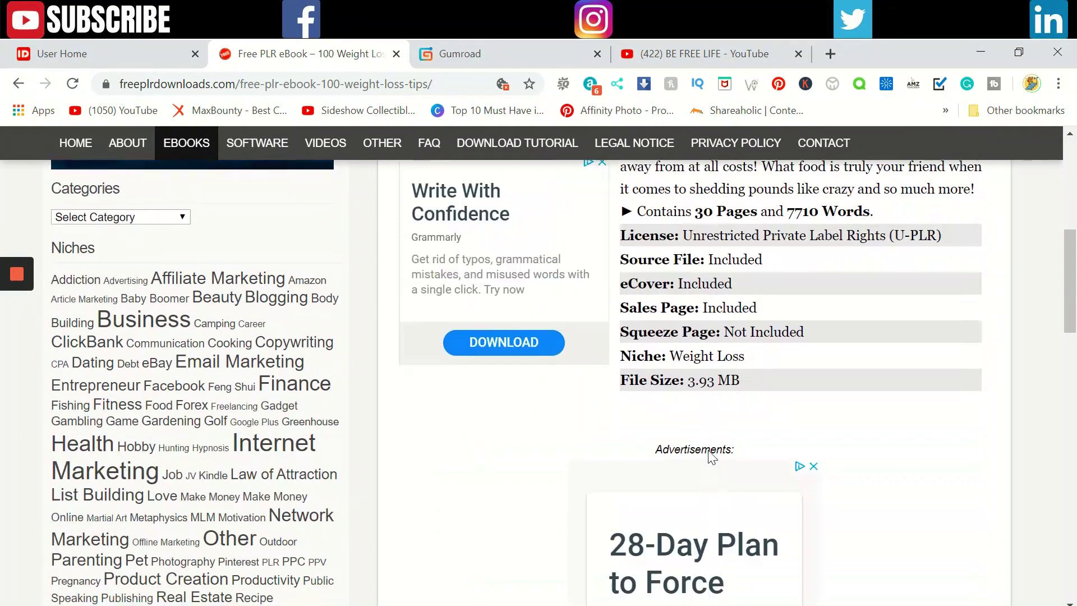
scroll(705, 403, "down", 7)
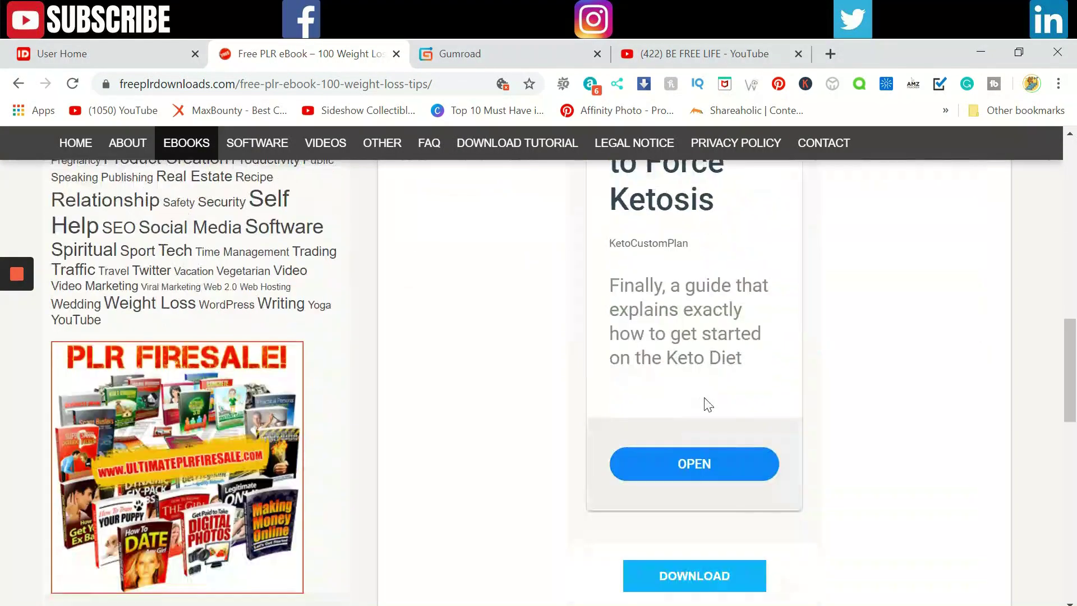
scroll(707, 407, "down", 7)
scroll(705, 412, "up", 3)
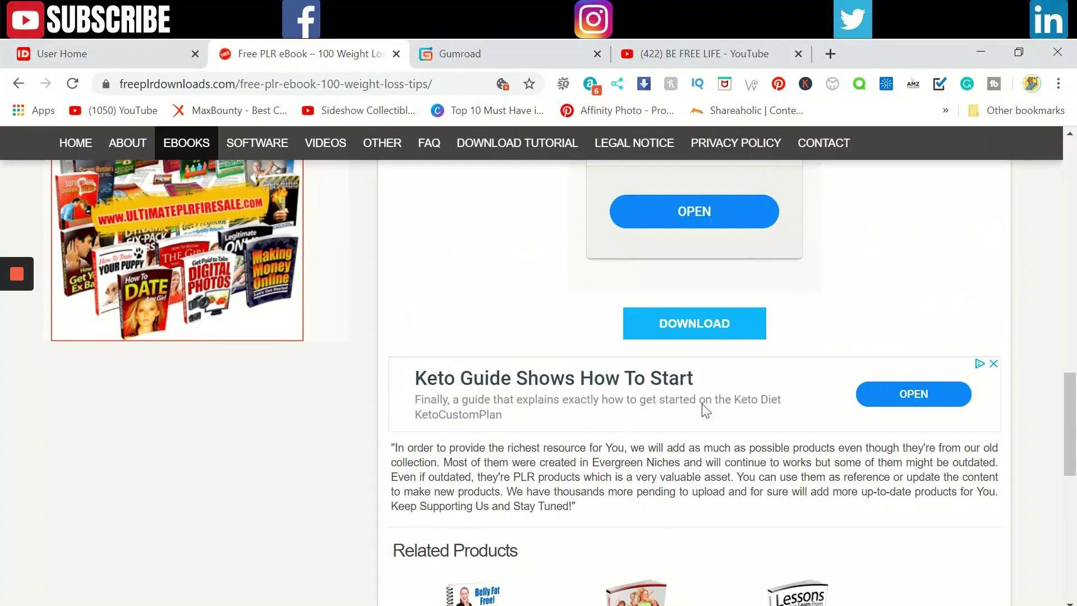
scroll(696, 421, "down", 6)
scroll(691, 427, "down", 4)
scroll(691, 428, "up", 14)
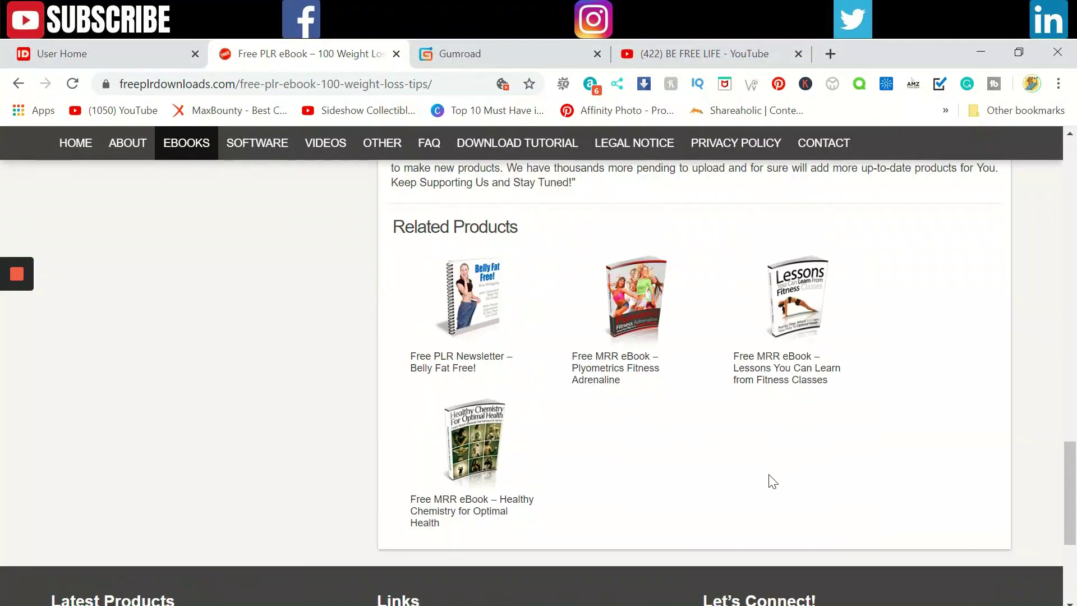
scroll(760, 494, "down", 3)
left_click(695, 424)
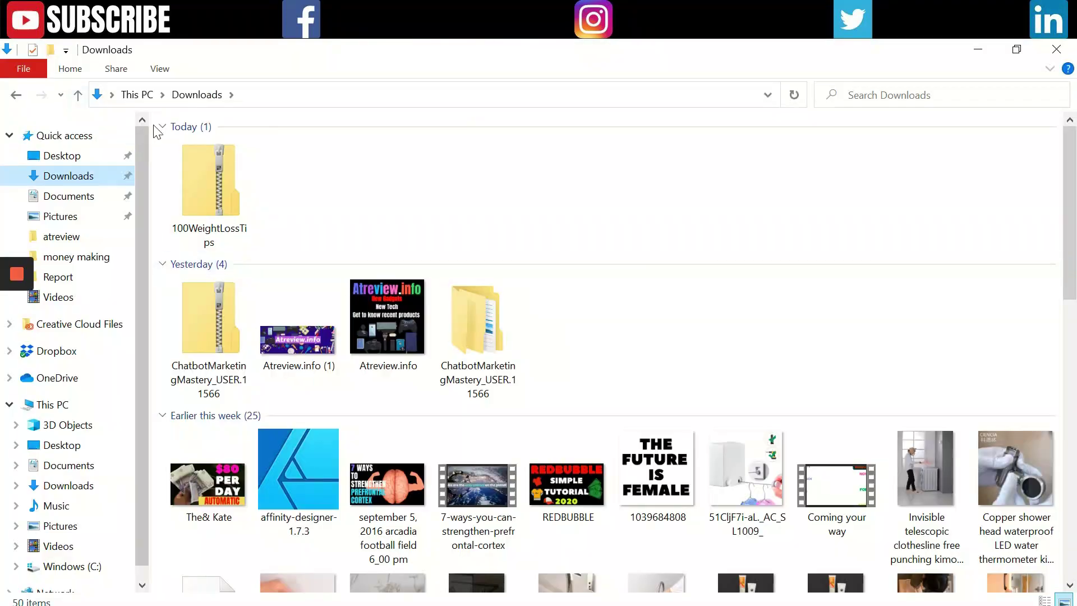
Extract the 100WeightLossTips zip in Downloads to the suggested folder and open the inner 100WeightLossTips folder
right_click(204, 200)
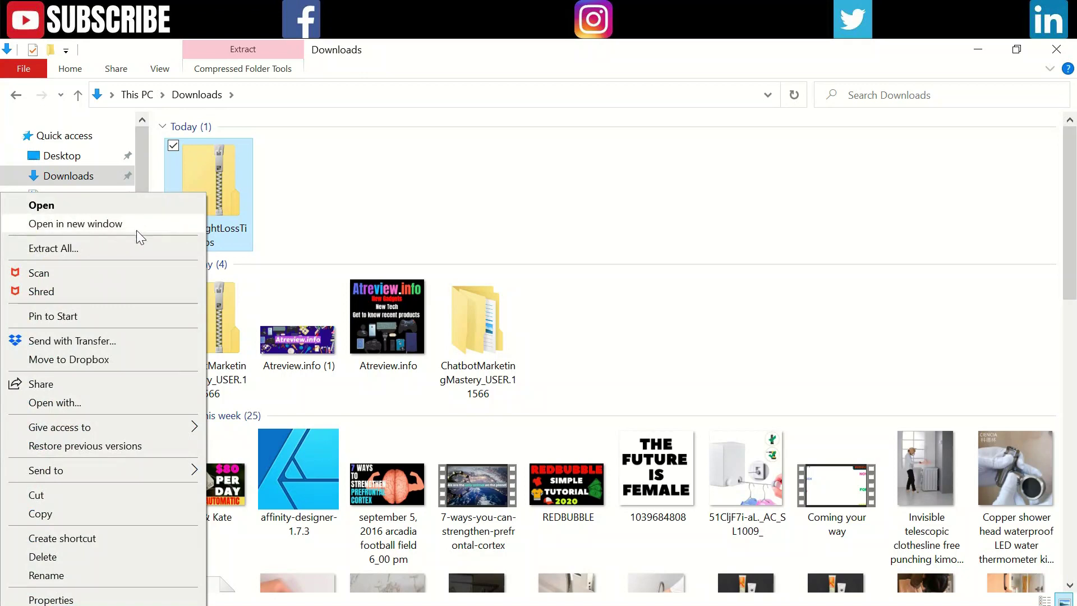
left_click(127, 242)
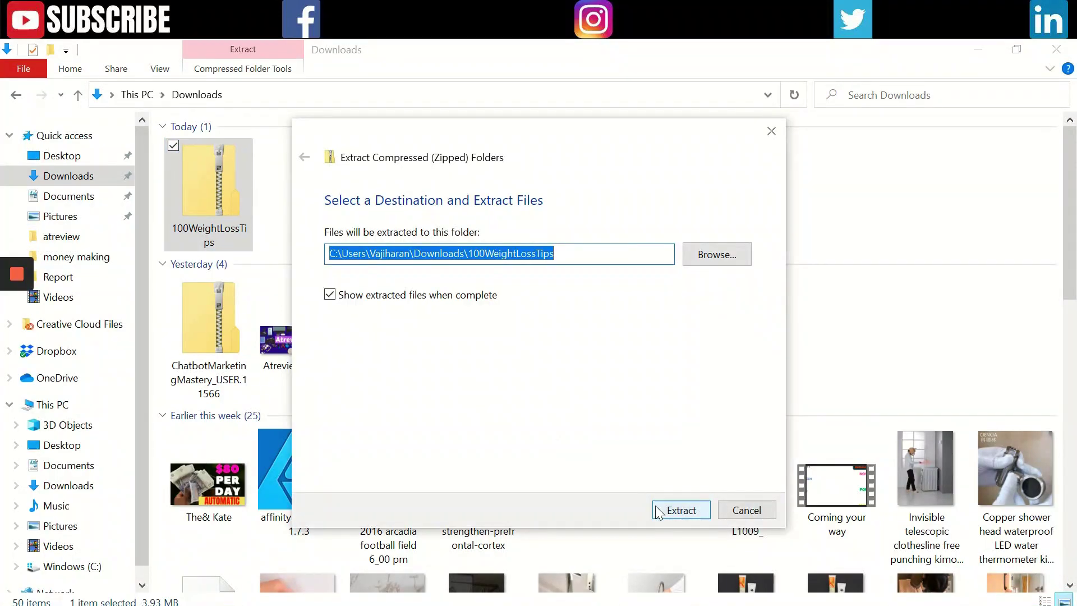
left_click(669, 512)
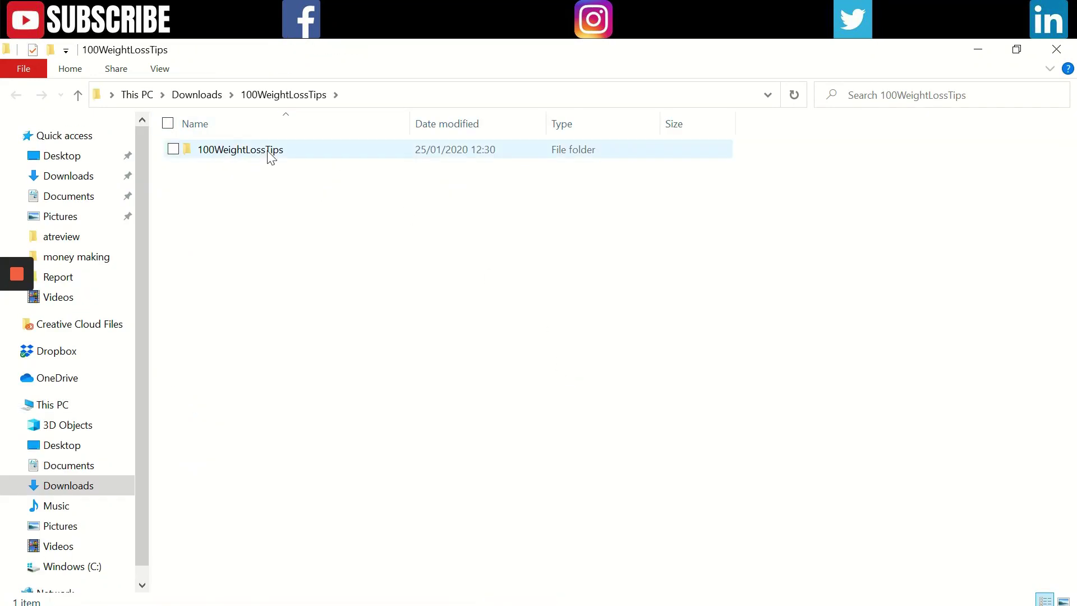
double_click(268, 153)
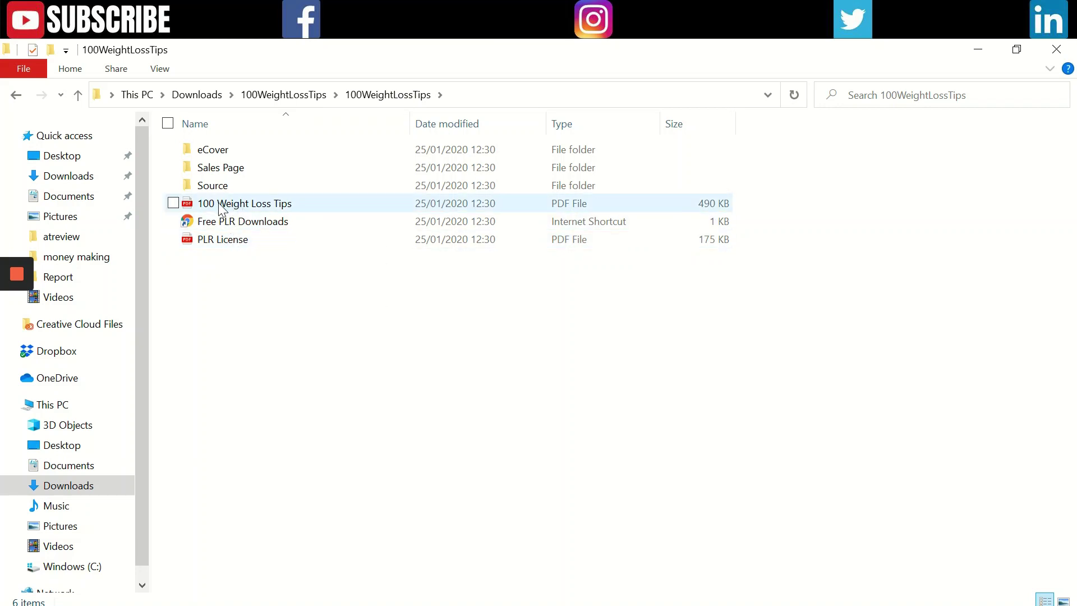
View the cover images in the eCover folder, return to the parent folder and open the 100 Weight Loss Tips PDF
double_click(216, 157)
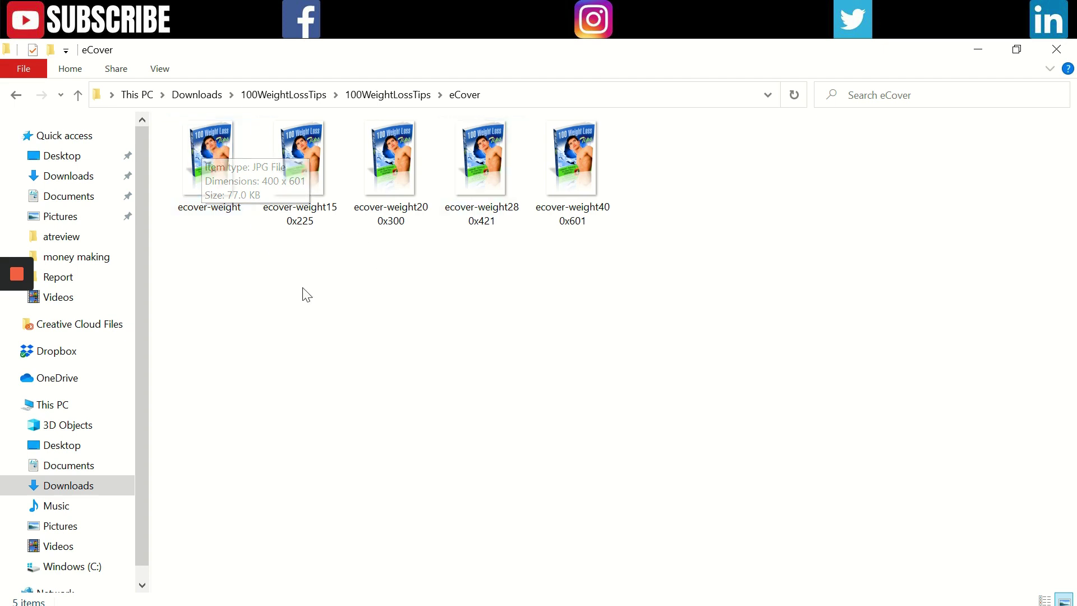
left_click(14, 96)
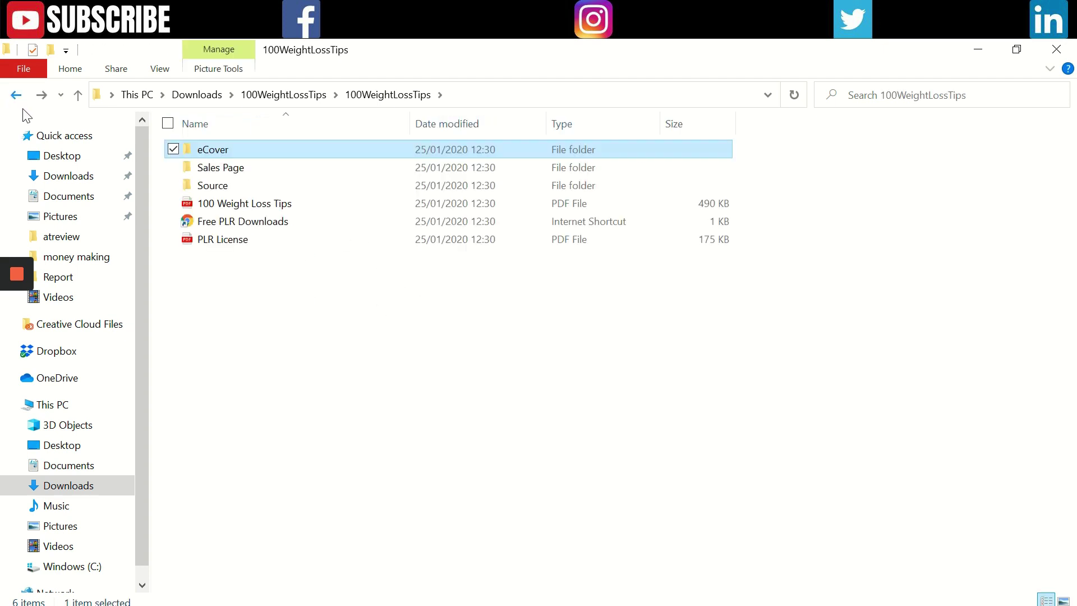
left_click(303, 206)
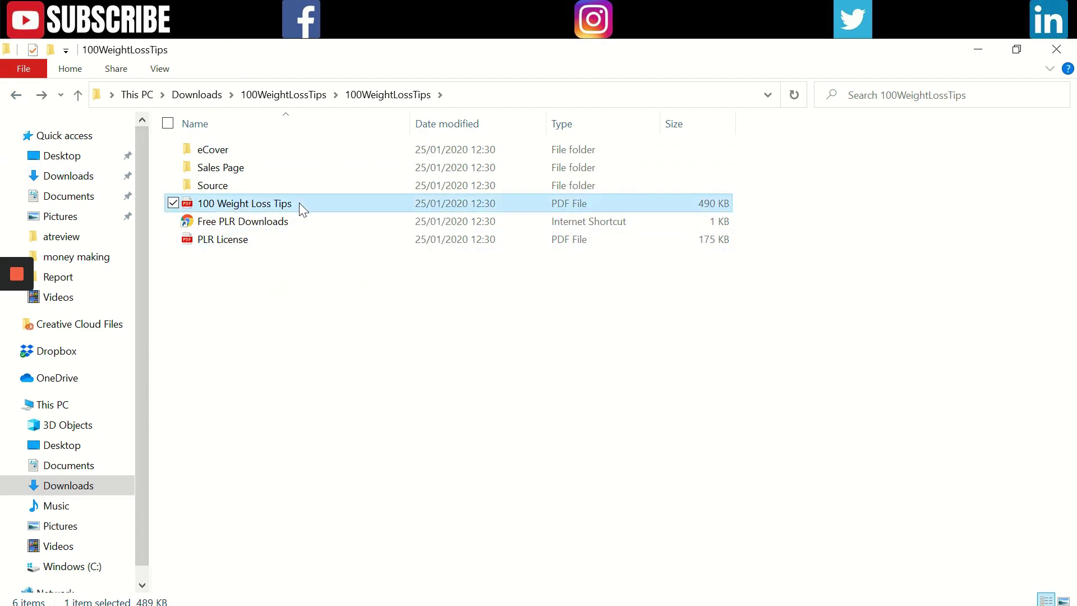
double_click(298, 203)
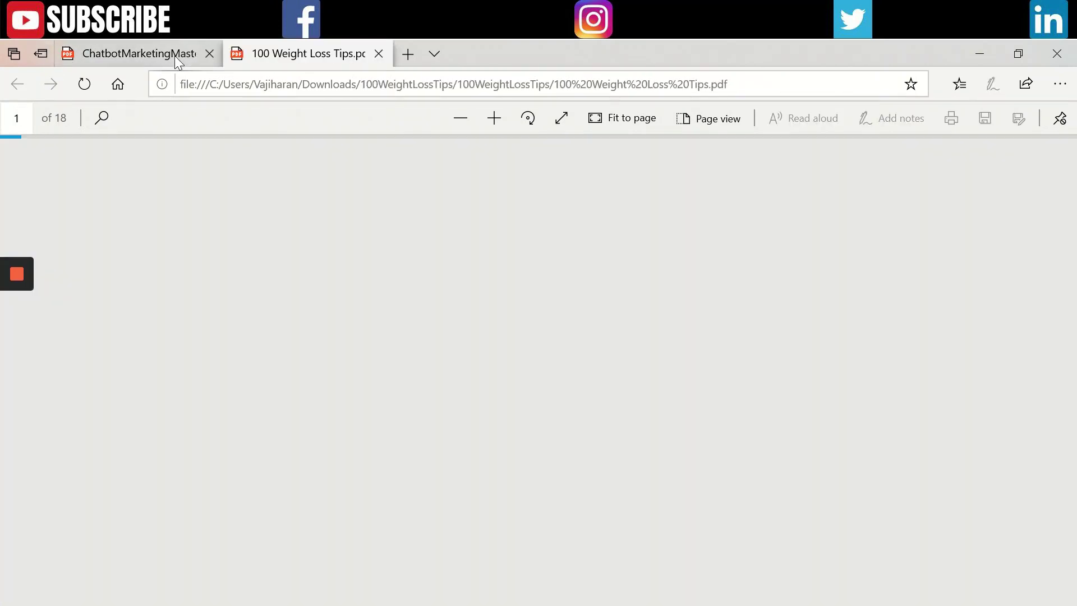
Close the ChatbotMarketingMastery PDF, skim the 100 Weight Loss Tips PDF from its table of contents into chapter 2, and close the PDF viewer
left_click(174, 55)
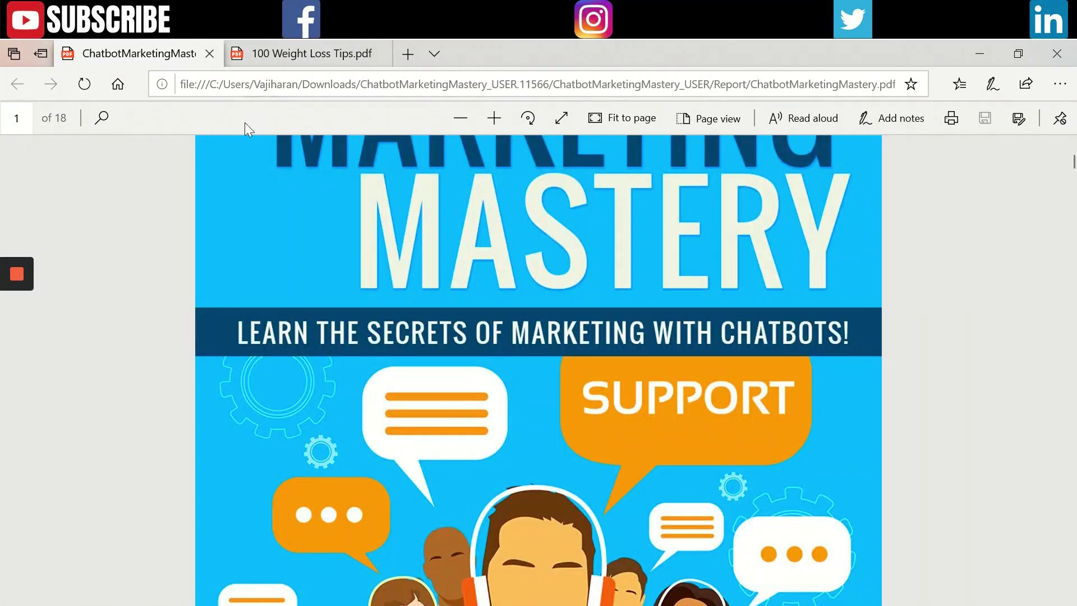
left_click(209, 53)
scroll(449, 289, "down", 10)
scroll(475, 292, "down", 20)
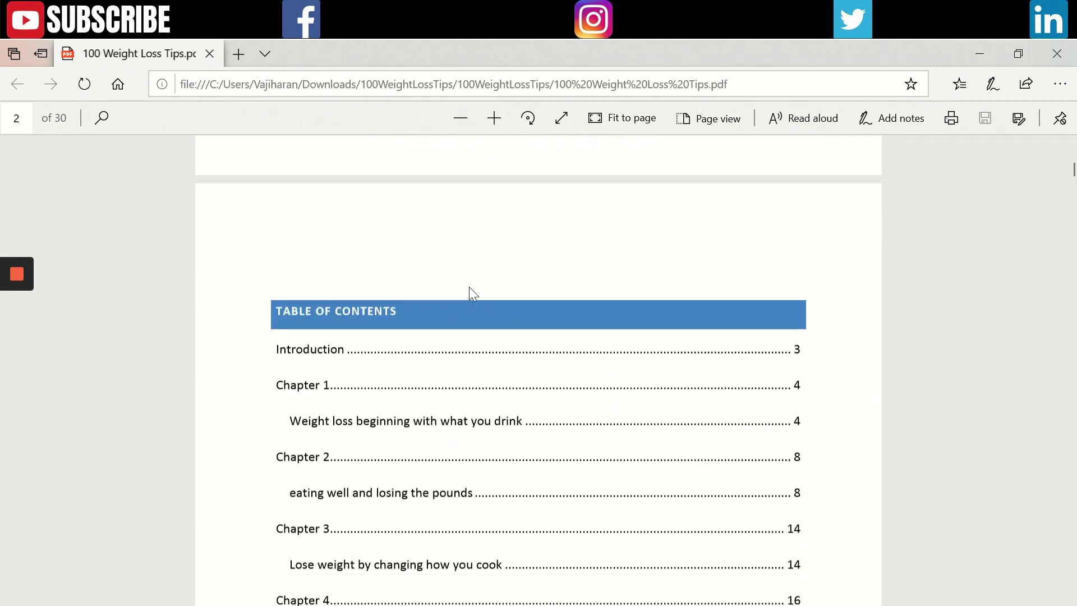
scroll(326, 270, "down", 15)
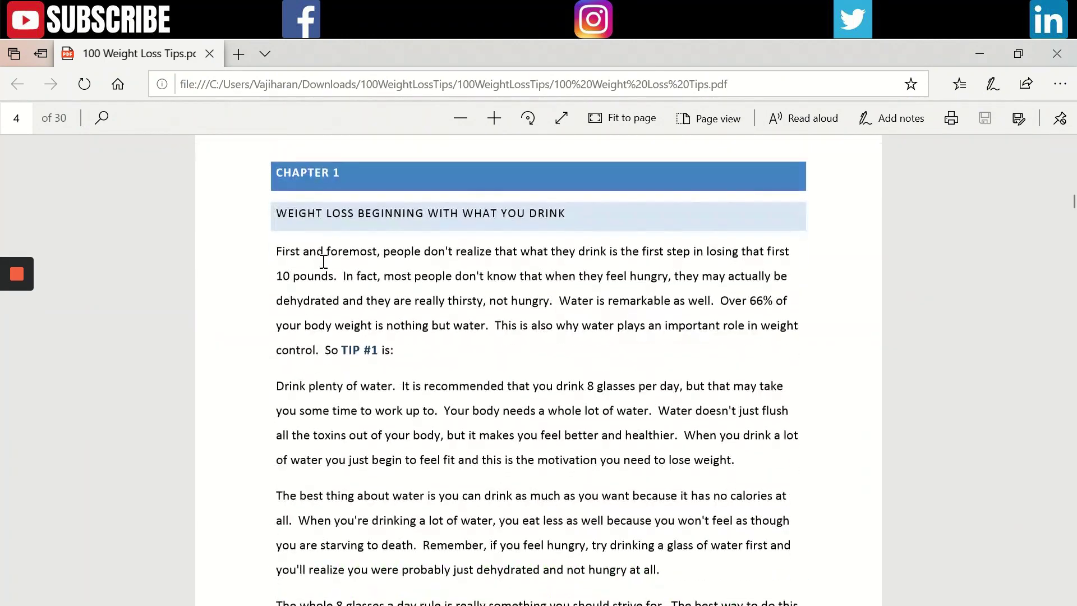
scroll(326, 259, "down", 10)
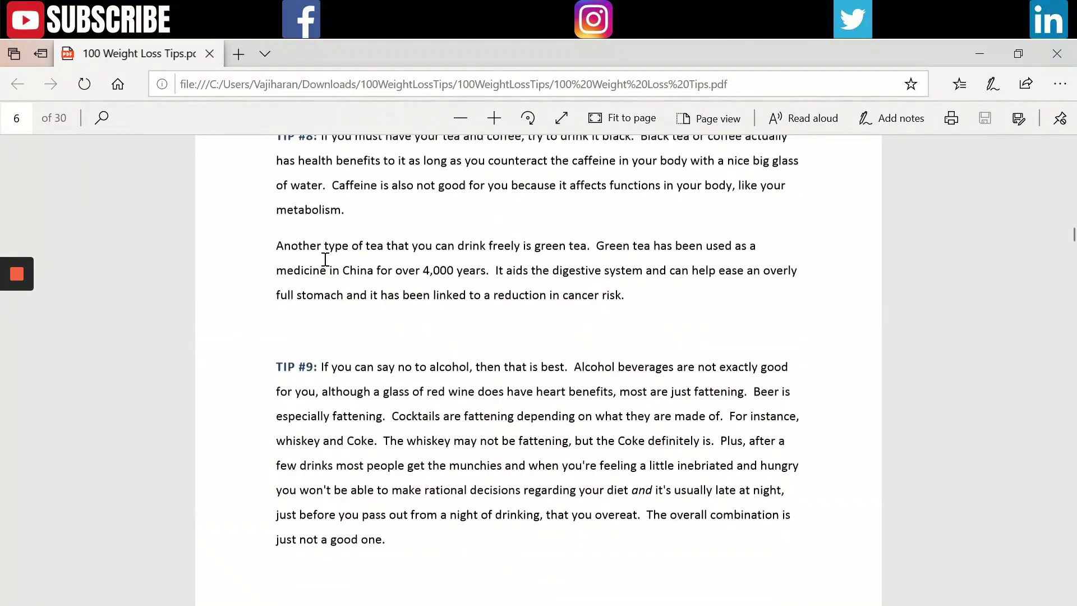
scroll(339, 252, "down", 3)
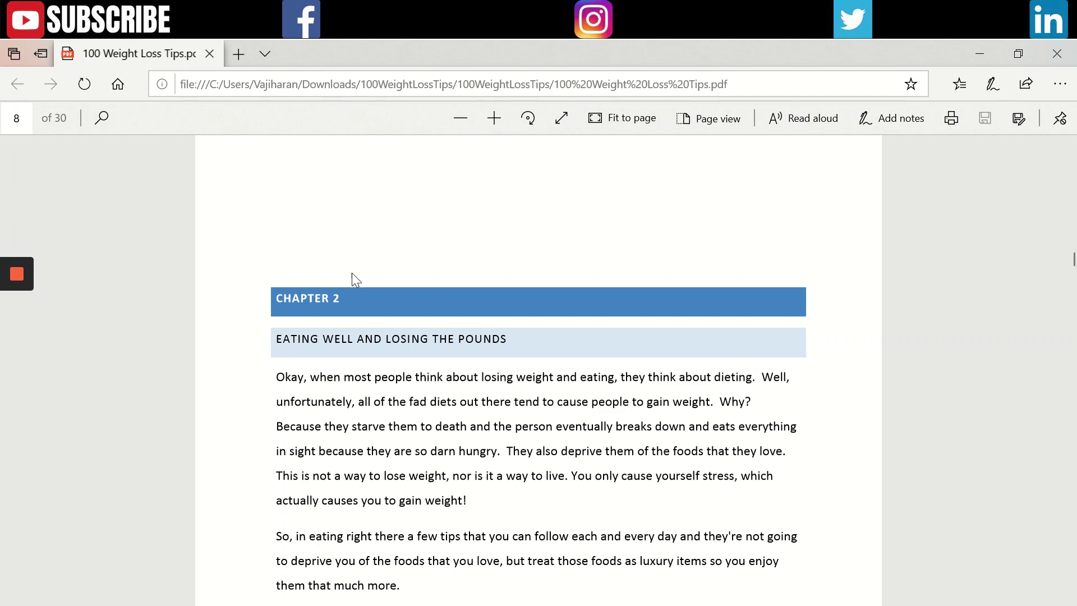
scroll(354, 275, "down", 15)
scroll(362, 281, "down", 1)
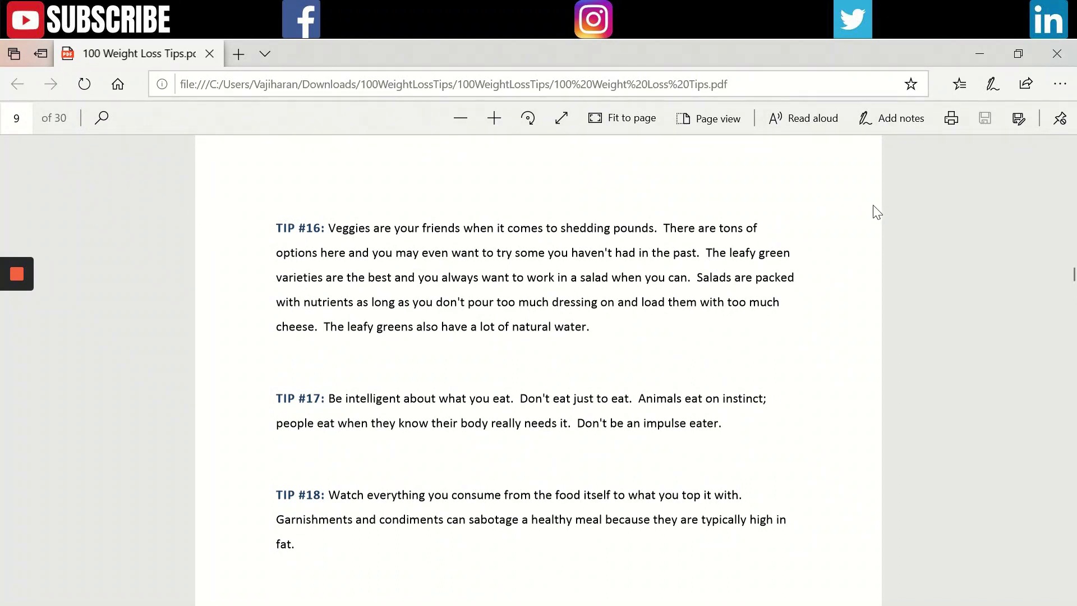
left_click(1057, 53)
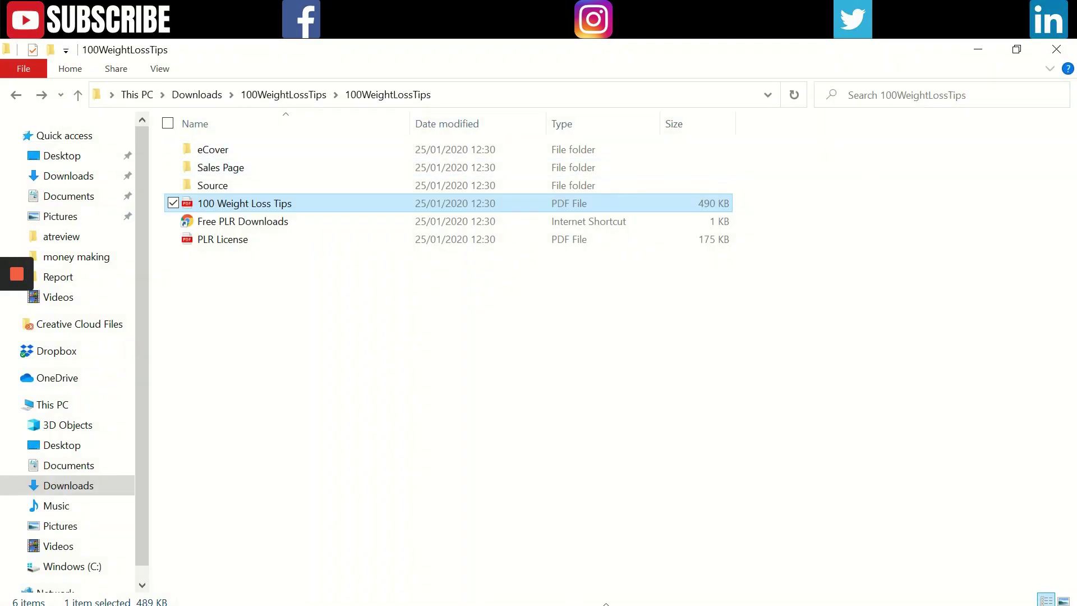
Switch to Chrome, bring up the open Gumroad site, dismiss the downloads bar and look over the Gumroad home page
left_click(608, 605)
left_click(640, 552)
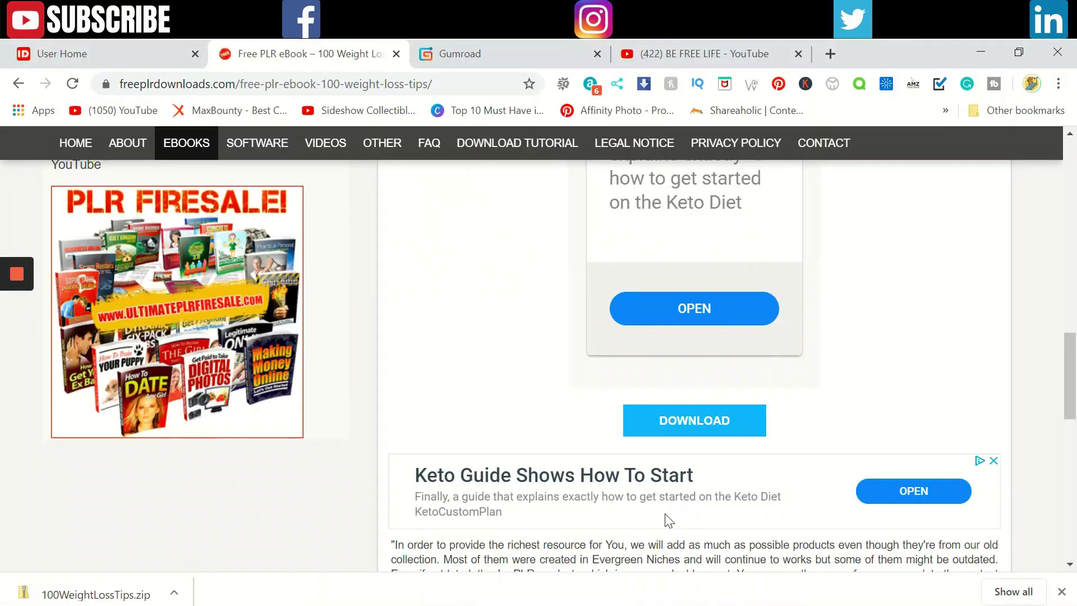
left_click(533, 53)
scroll(572, 338, "up", 15)
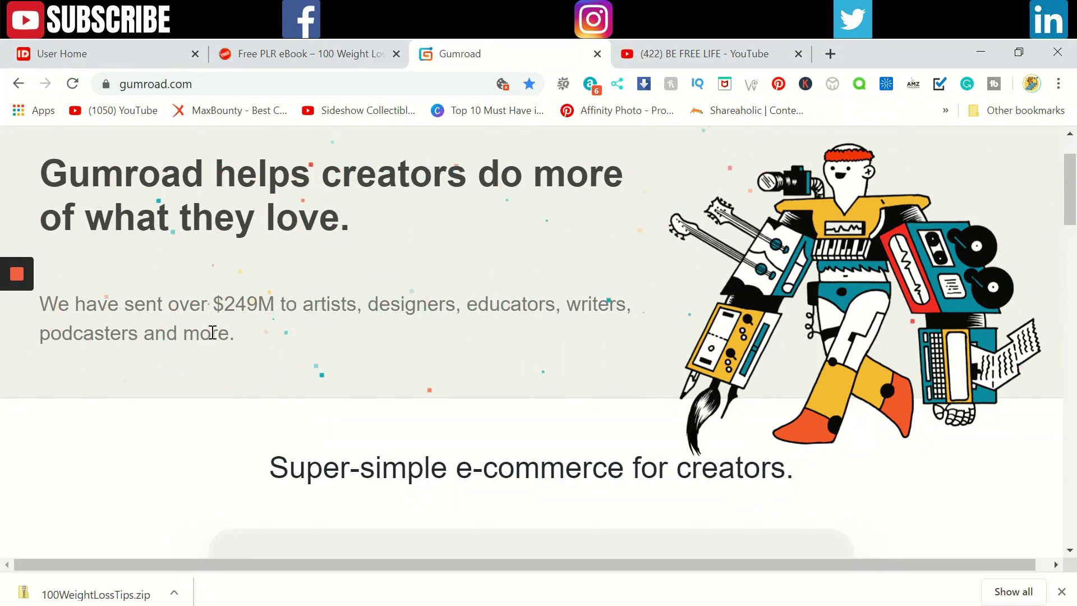
scroll(312, 371, "down", 6)
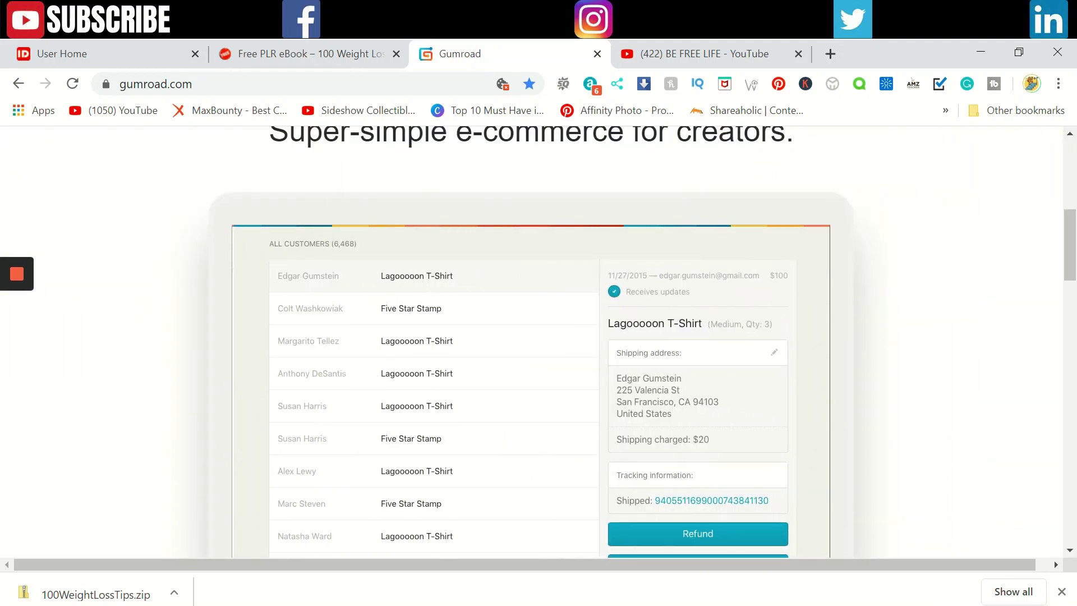
left_click(1061, 594)
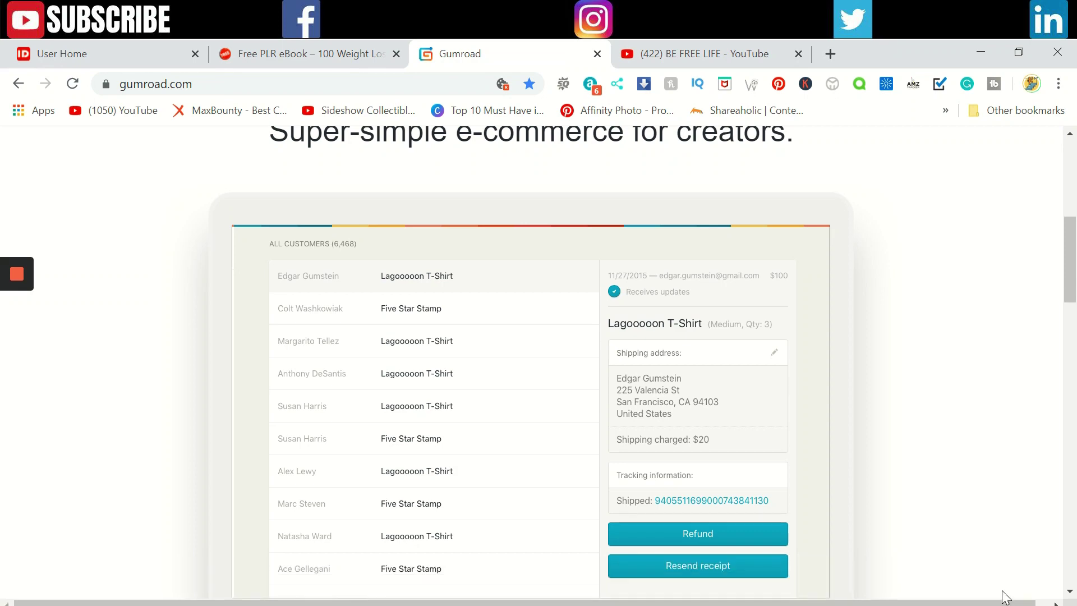
scroll(885, 565, "down", 10)
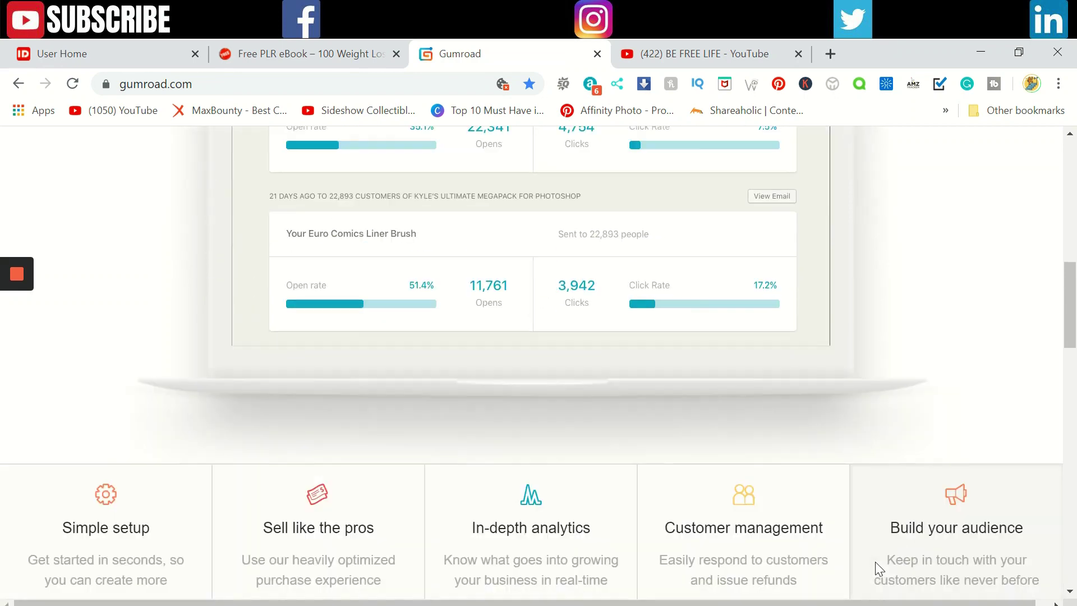
scroll(920, 556, "up", 18)
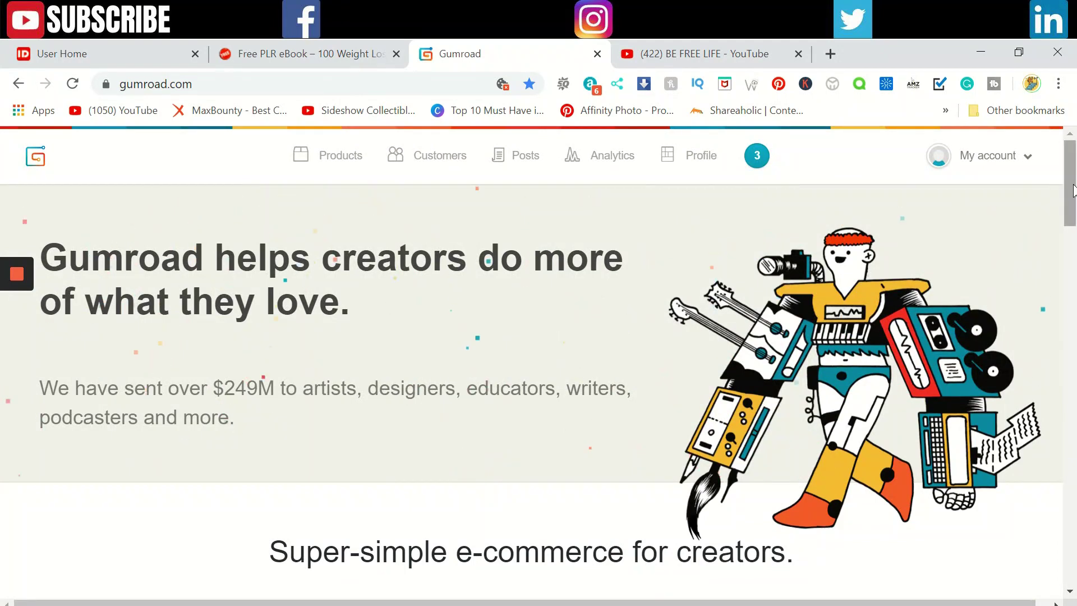
Go to the Gumroad product list and start a new product with the digital product type
left_click(328, 163)
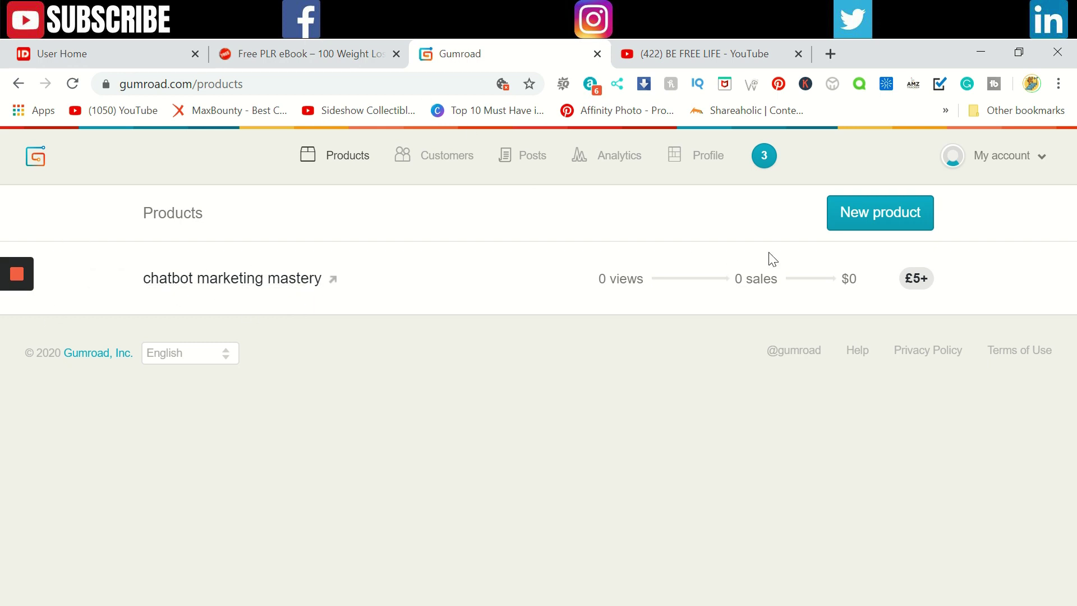
left_click(878, 221)
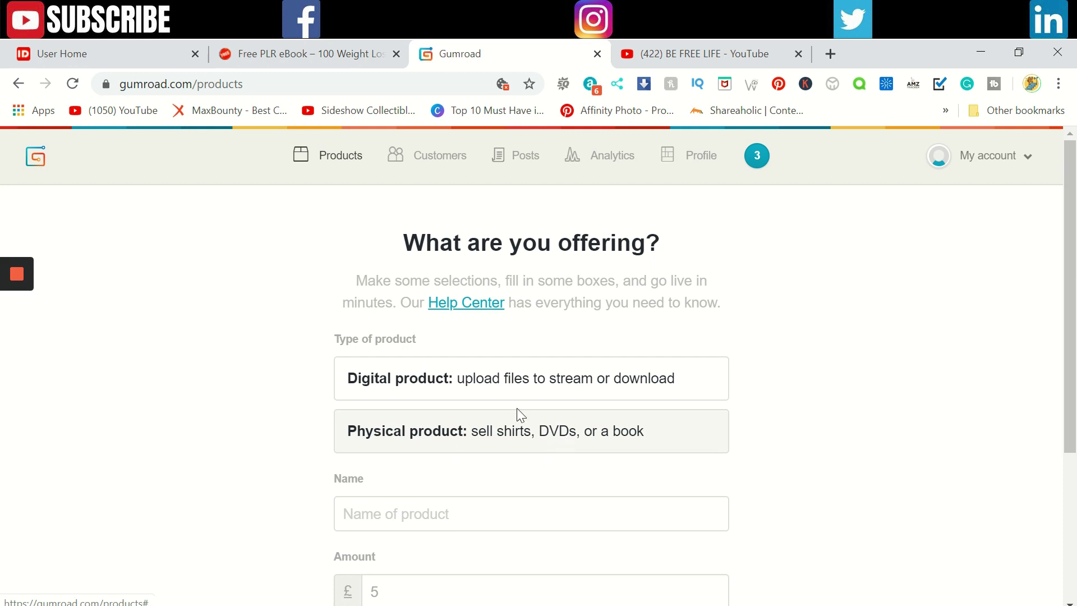
left_click(548, 388)
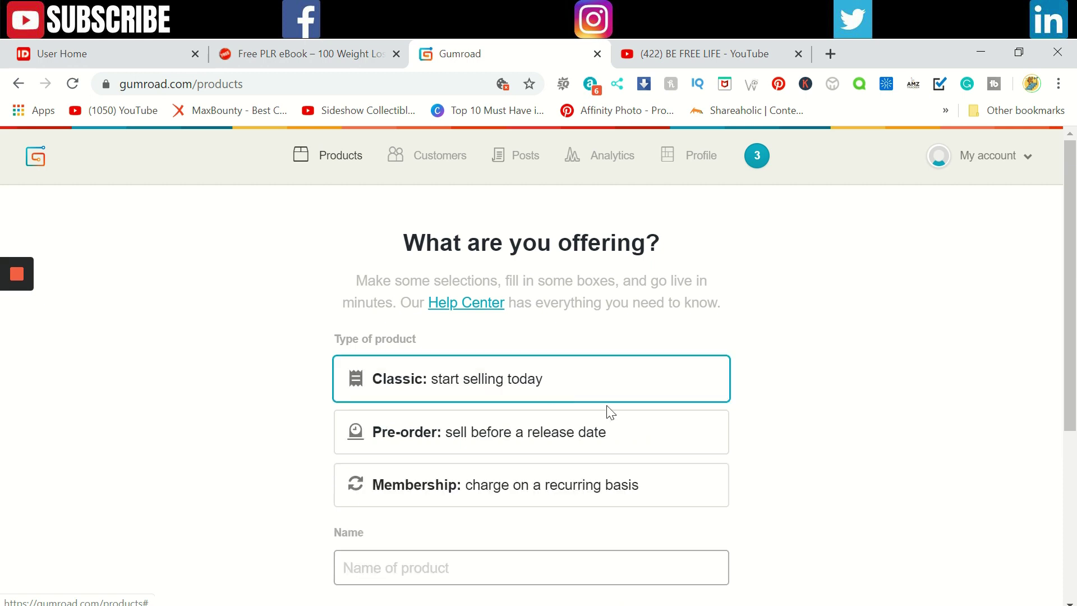